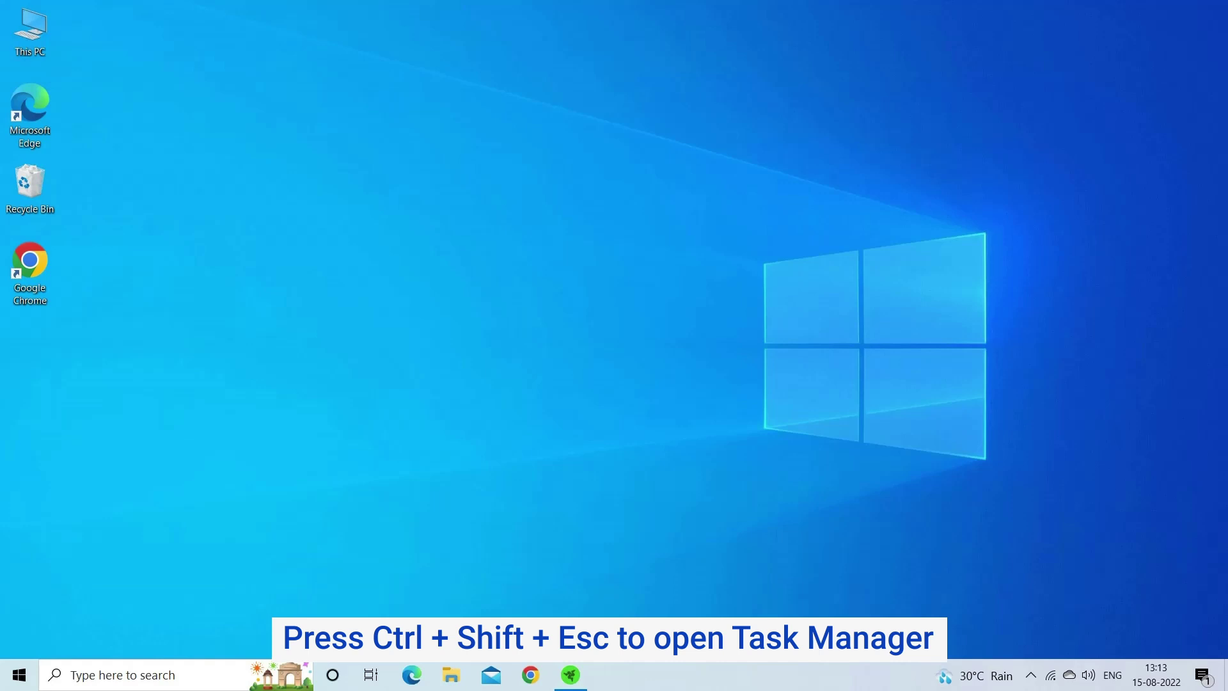
Step: End the Razer Central process from Task Manager's Processes list
{"action": "key", "text": "ctrl+shift+Escape"}
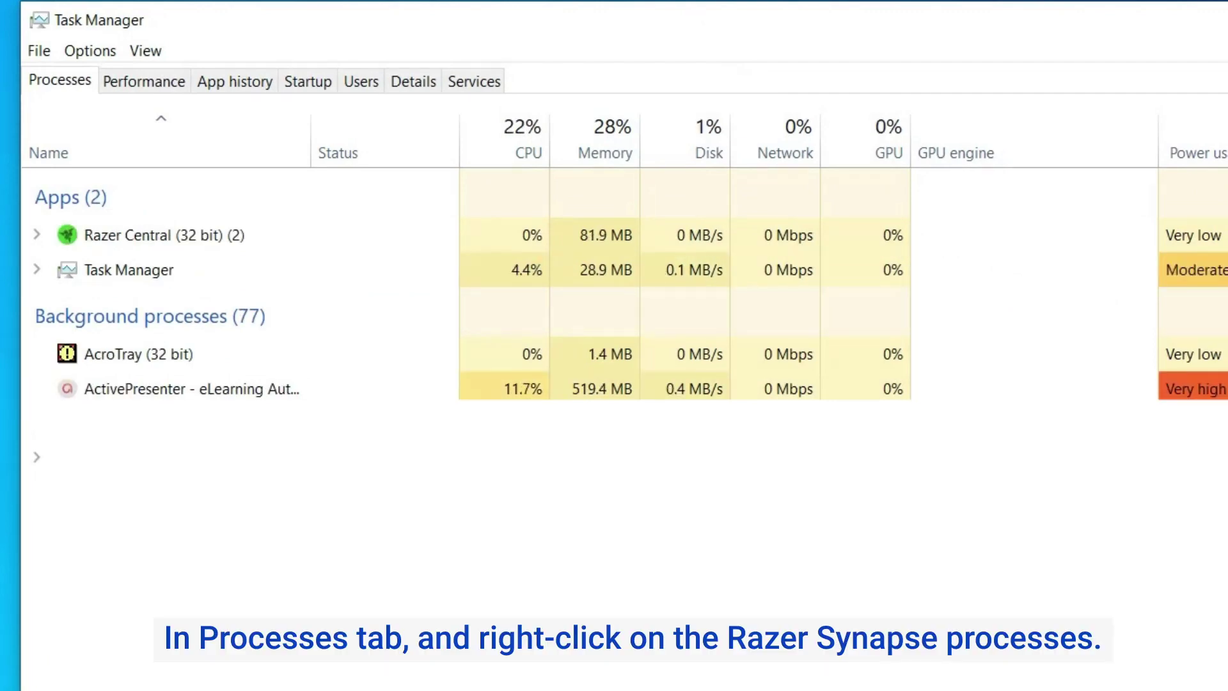
{"action": "right_click", "coordinate": [244, 234]}
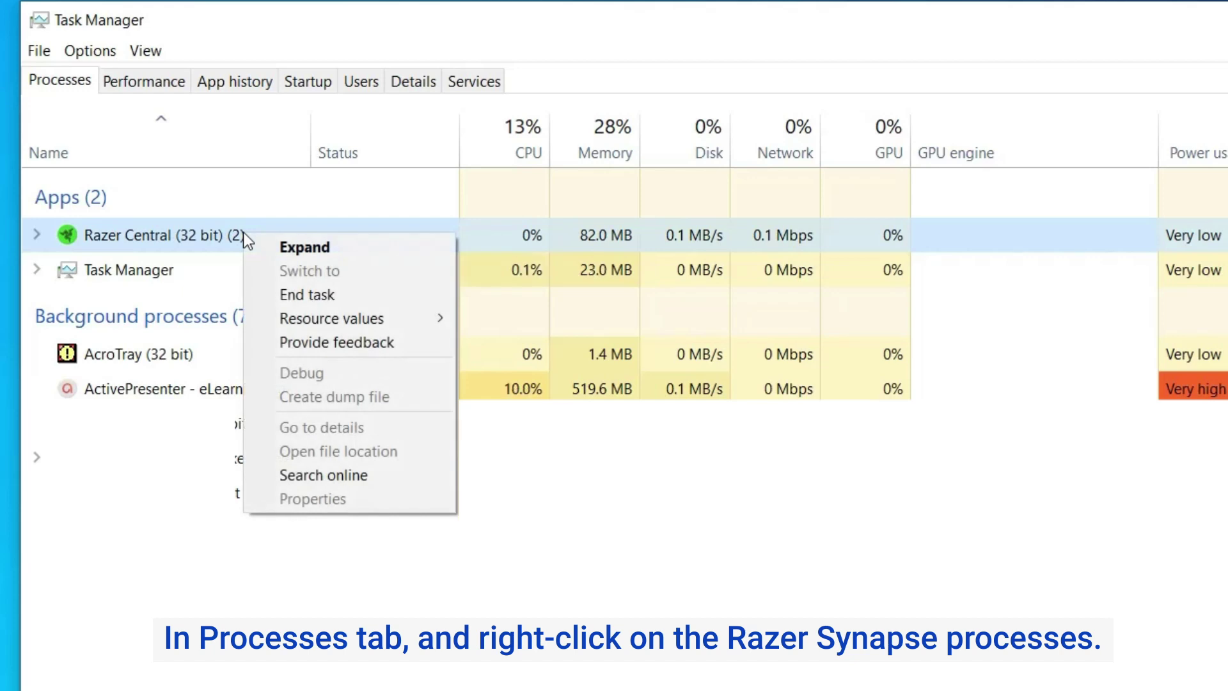
{"action": "left_click", "coordinate": [367, 297]}
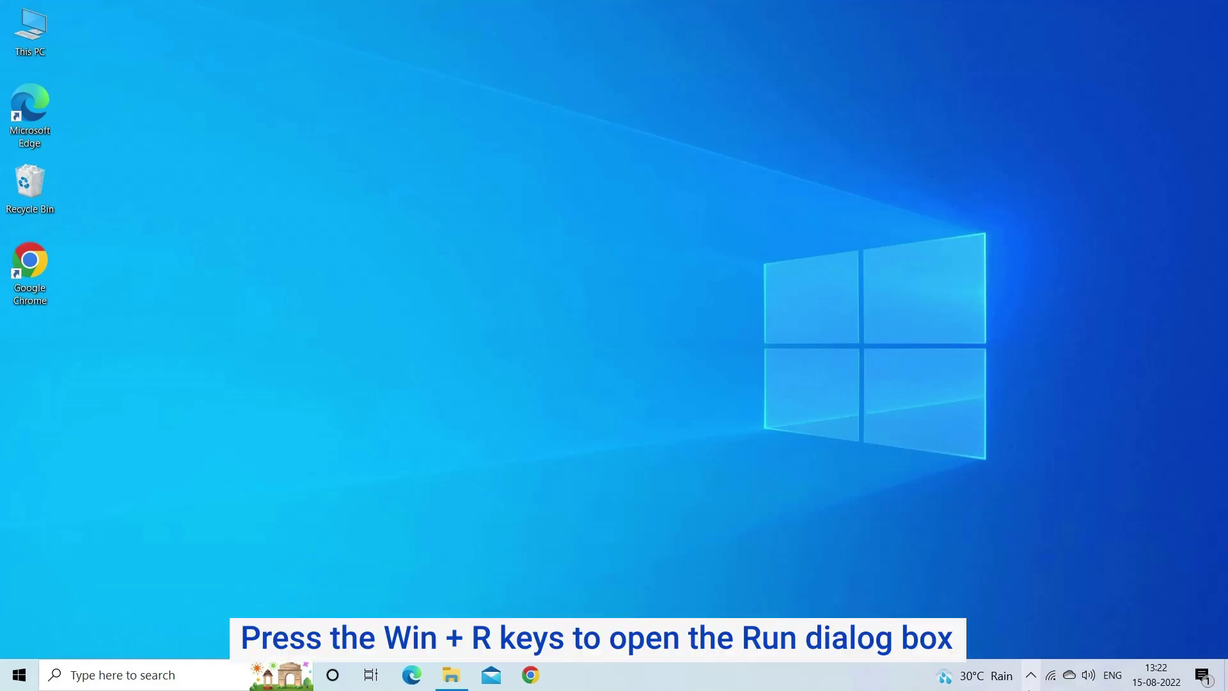
Step: Launch Device Manager by running devmgmt.msc from the Run box
{"action": "key", "text": "super+r"}
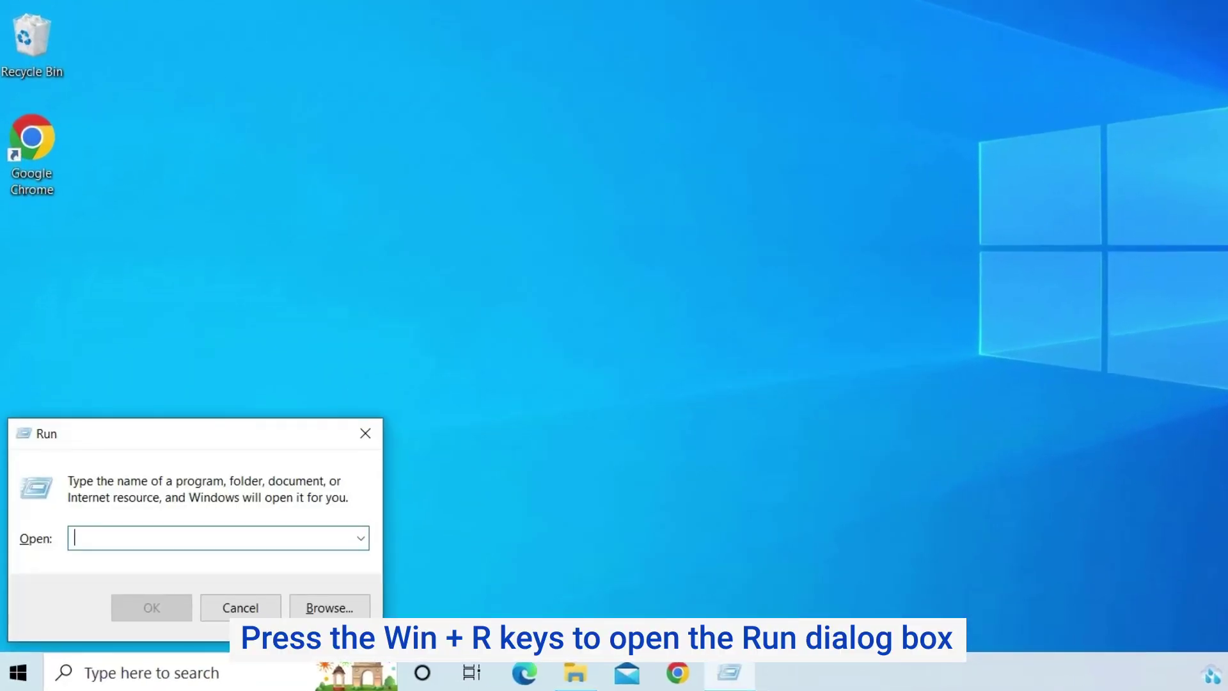
{"action": "type", "text": "devv"}
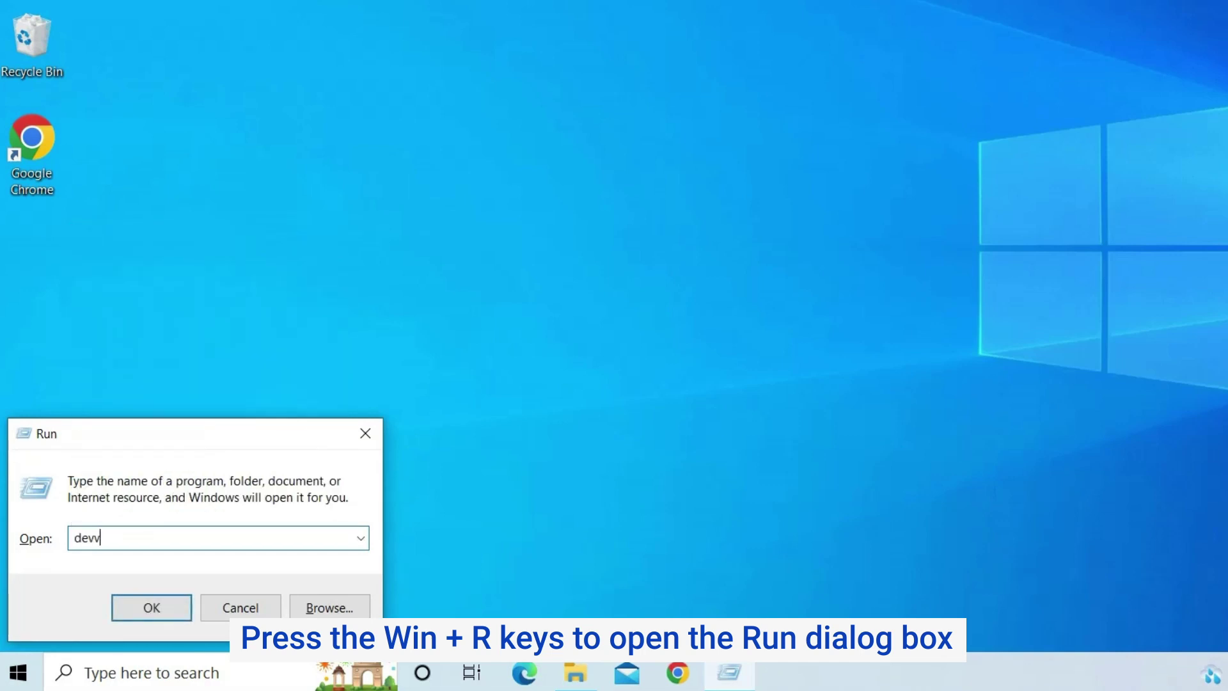
{"action": "key", "text": "BackSpace"}
{"action": "type", "text": "mgmt.msc"}
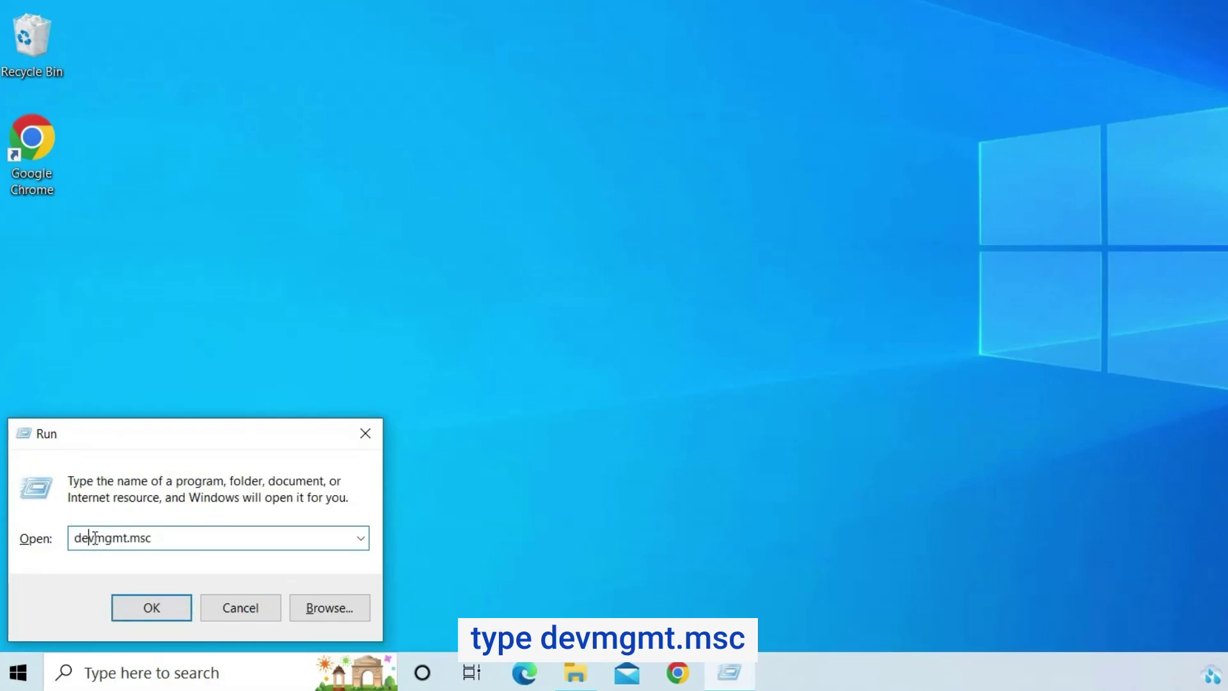
{"action": "key", "text": "Left"}
{"action": "key", "text": "Left"}
{"action": "key", "text": "Left"}
{"action": "key", "text": "Left"}
{"action": "key", "text": "Left"}
{"action": "key", "text": "Left"}
{"action": "key", "text": "Left"}
{"action": "key", "text": "Left"}
{"action": "key", "text": "Left"}
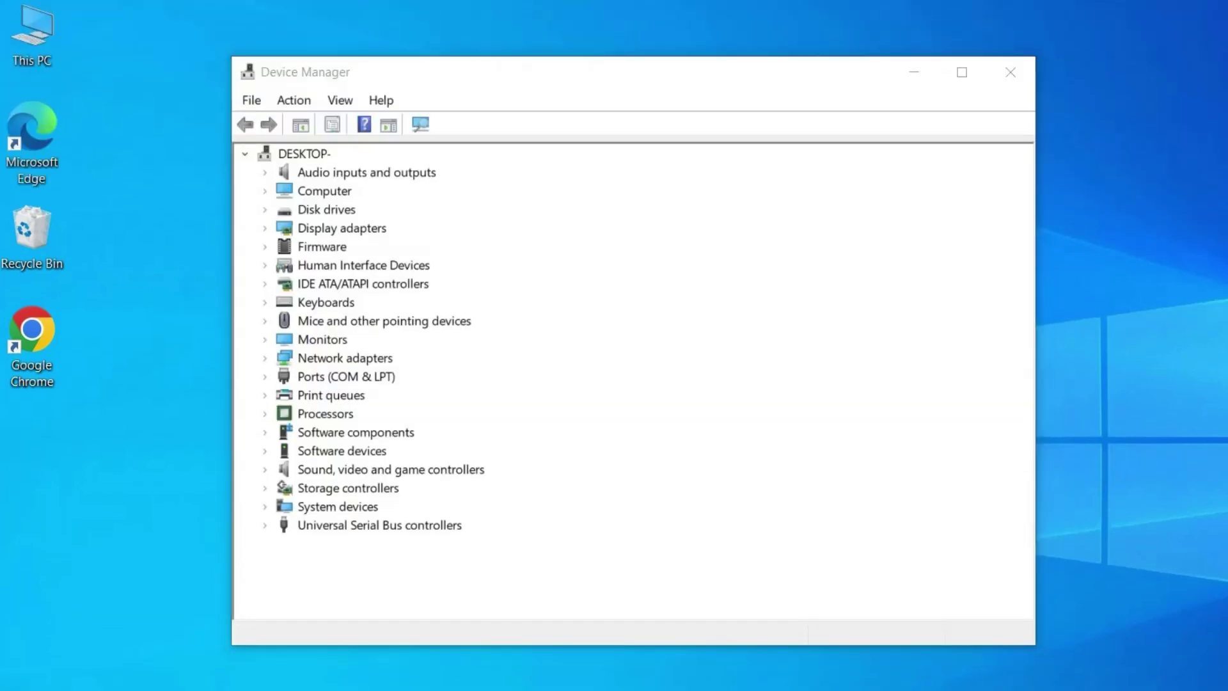
Step: Expand the Mice and other pointing devices and Keyboards categories to show their devices
{"action": "left_click", "coordinate": [264, 321]}
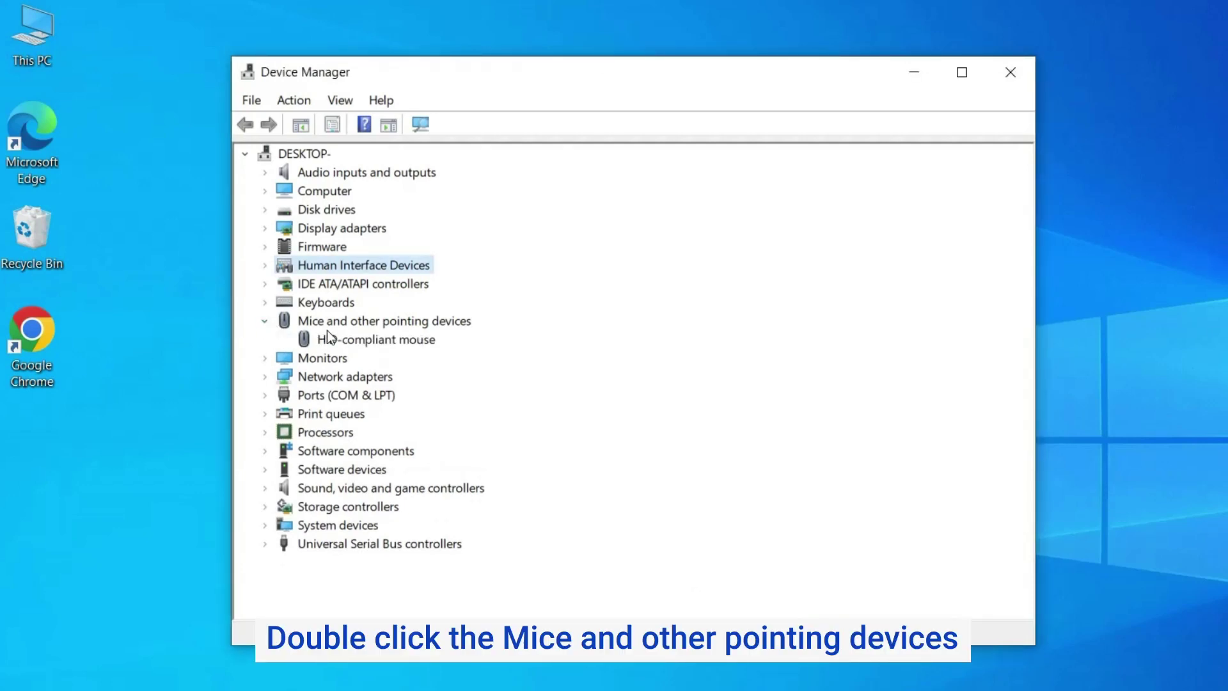
{"action": "left_click", "coordinate": [263, 324]}
{"action": "double_click", "coordinate": [310, 323]}
{"action": "double_click", "coordinate": [321, 306]}
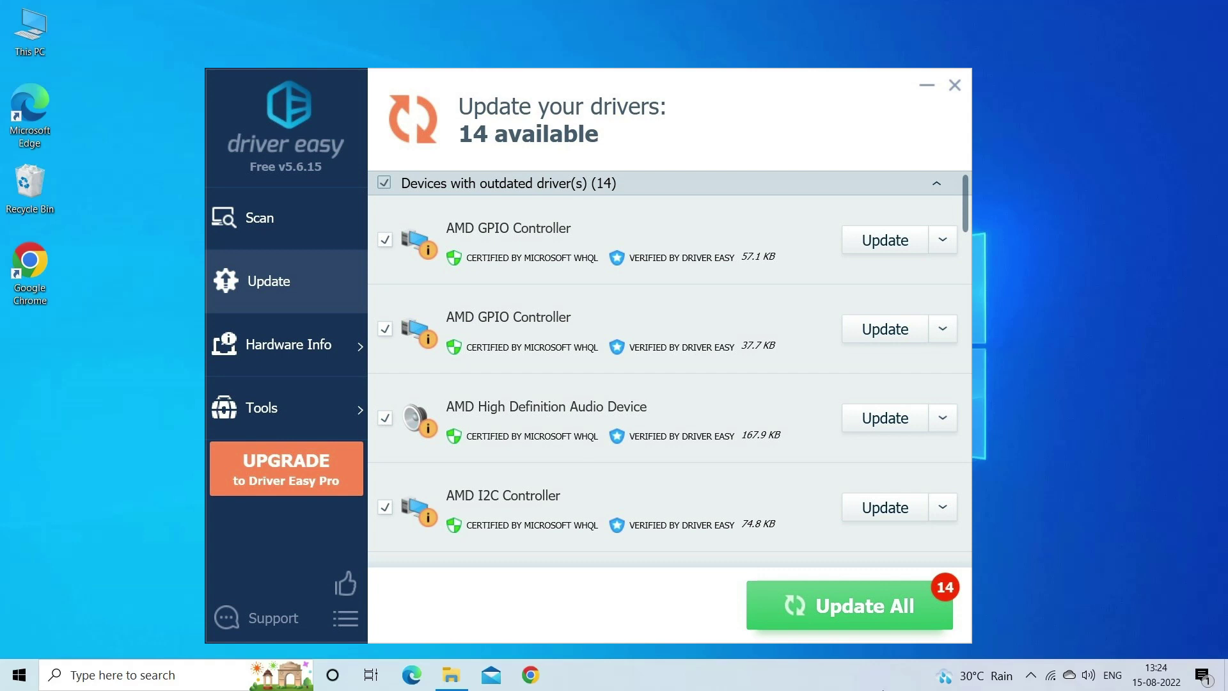
Step: Close the Driver Easy window listing 14 outdated drivers with Alt+F4
{"action": "key", "text": "alt+F4"}
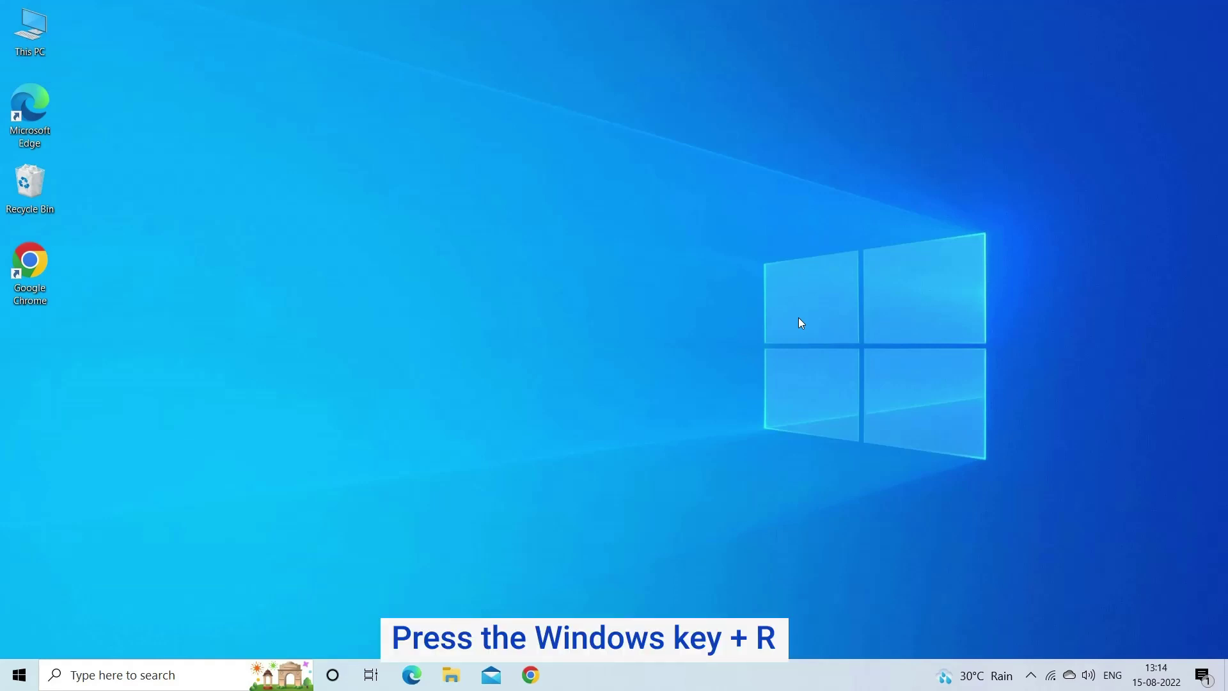
Step: Open Programs and Features via appwiz.cpl and bring up Razer Synapse's Uninstall option
{"action": "key", "text": "super+r"}
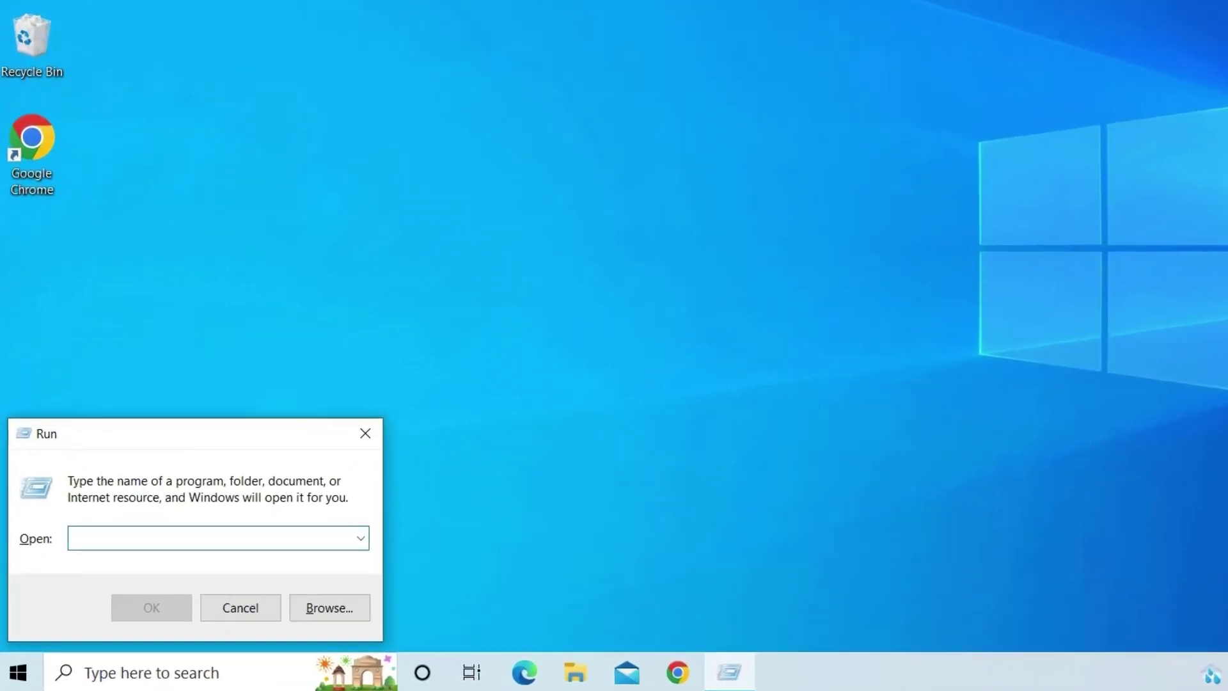
{"action": "type", "text": "appwiz.cpl"}
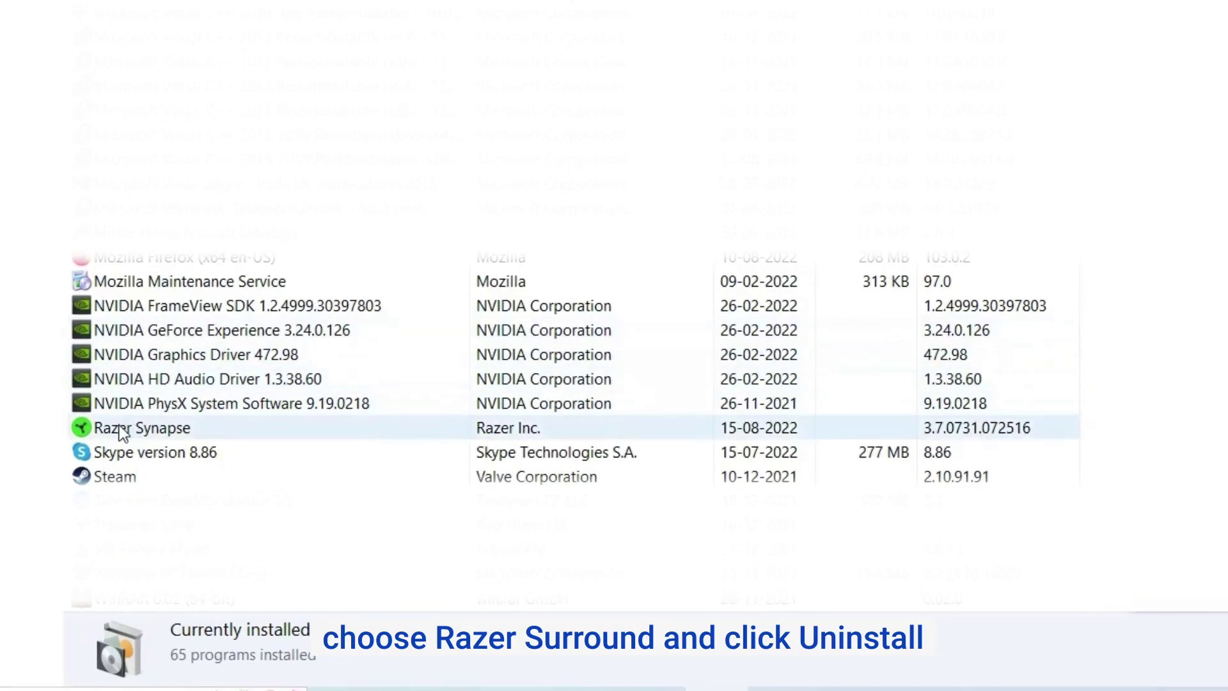
{"action": "right_click", "coordinate": [152, 431]}
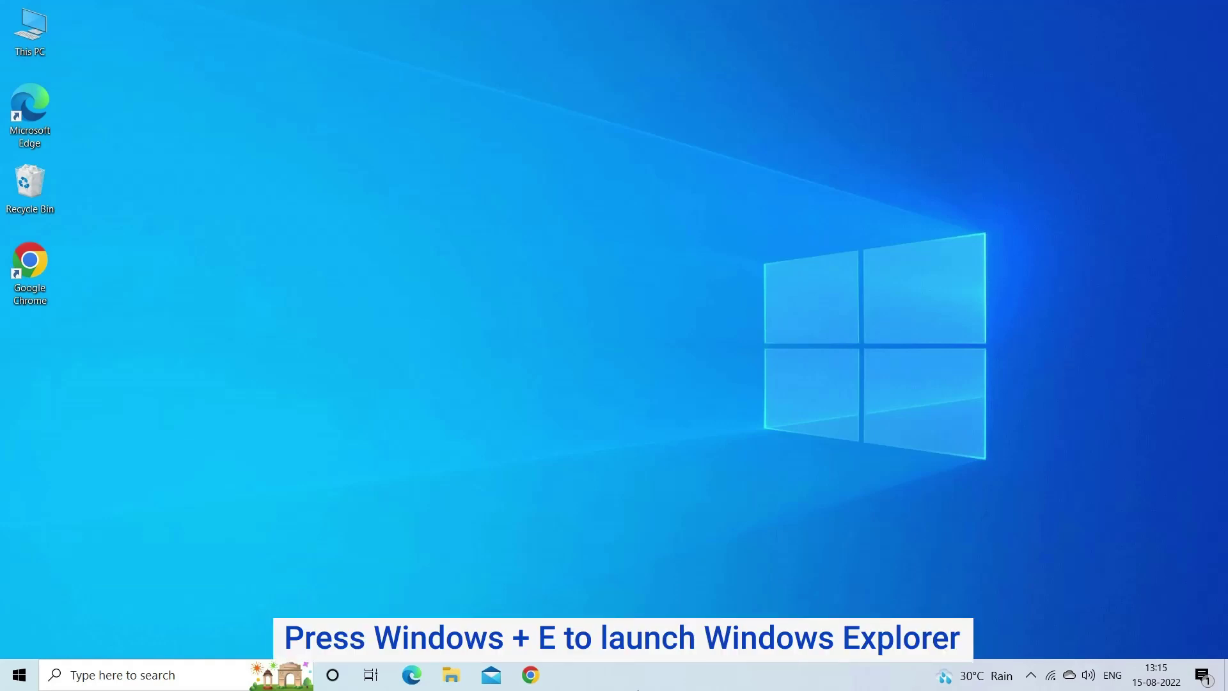
Step: Browse File Explorer to the user's AppData\Local\Temp folder
{"action": "key", "text": "super+e"}
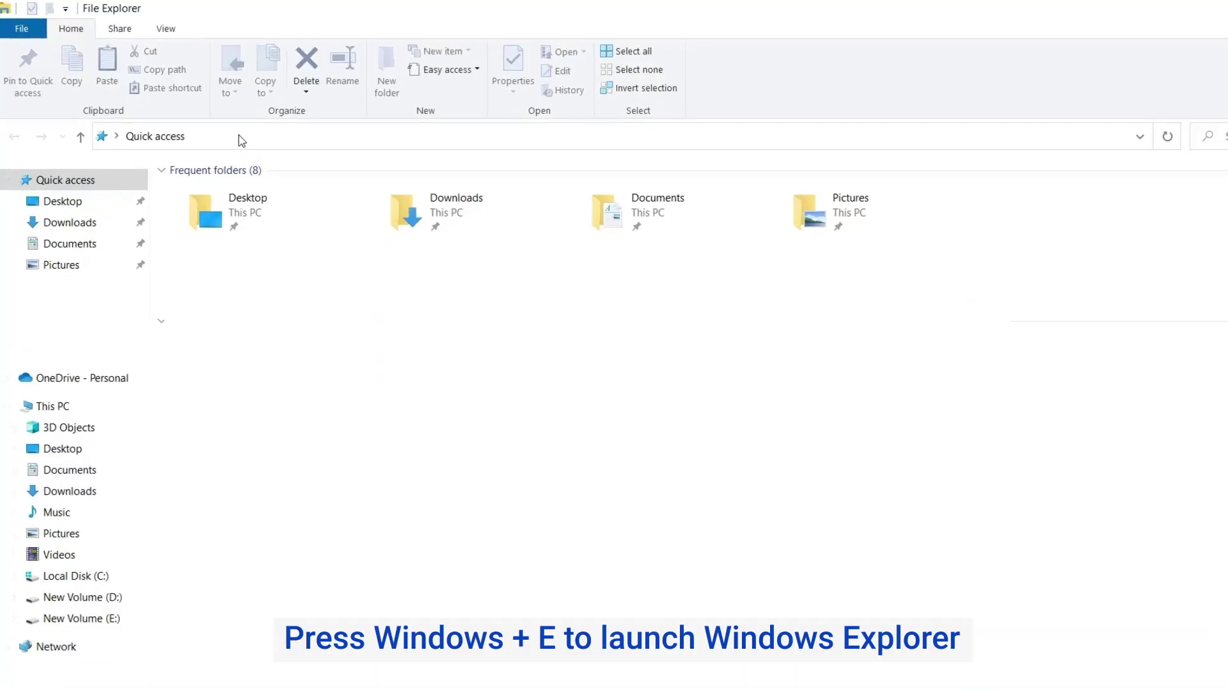
{"action": "left_click", "coordinate": [229, 128]}
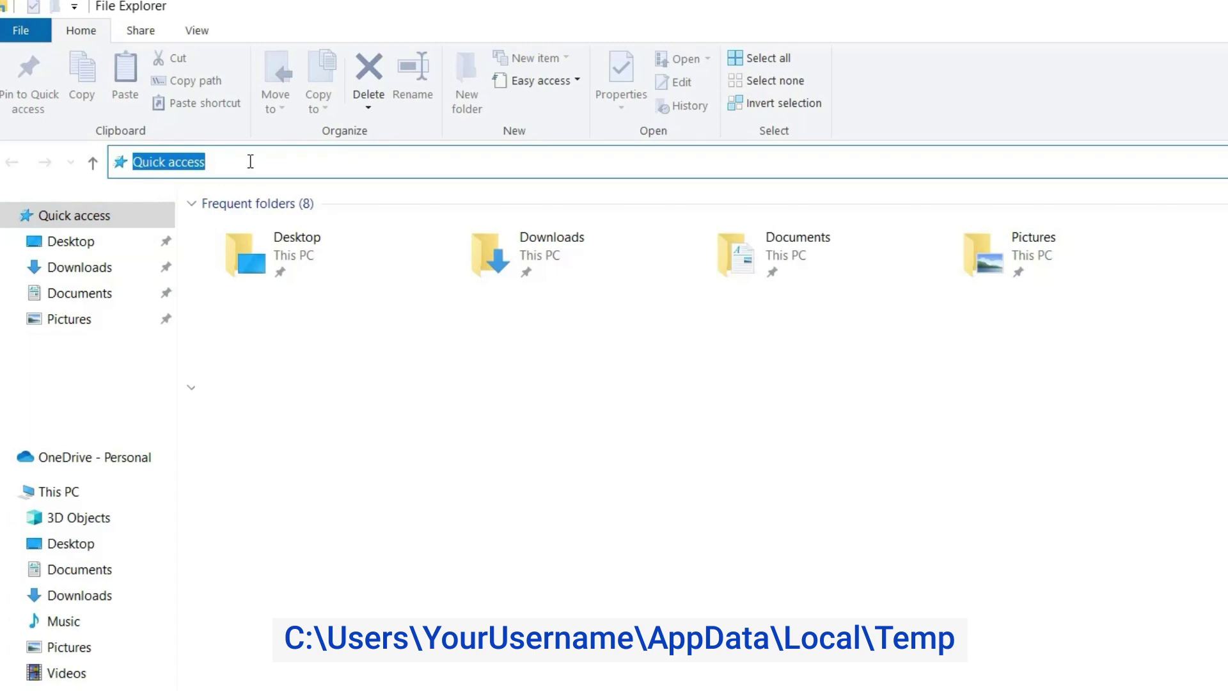
{"action": "type", "text": "c:\\users\\Abhi\\App"}
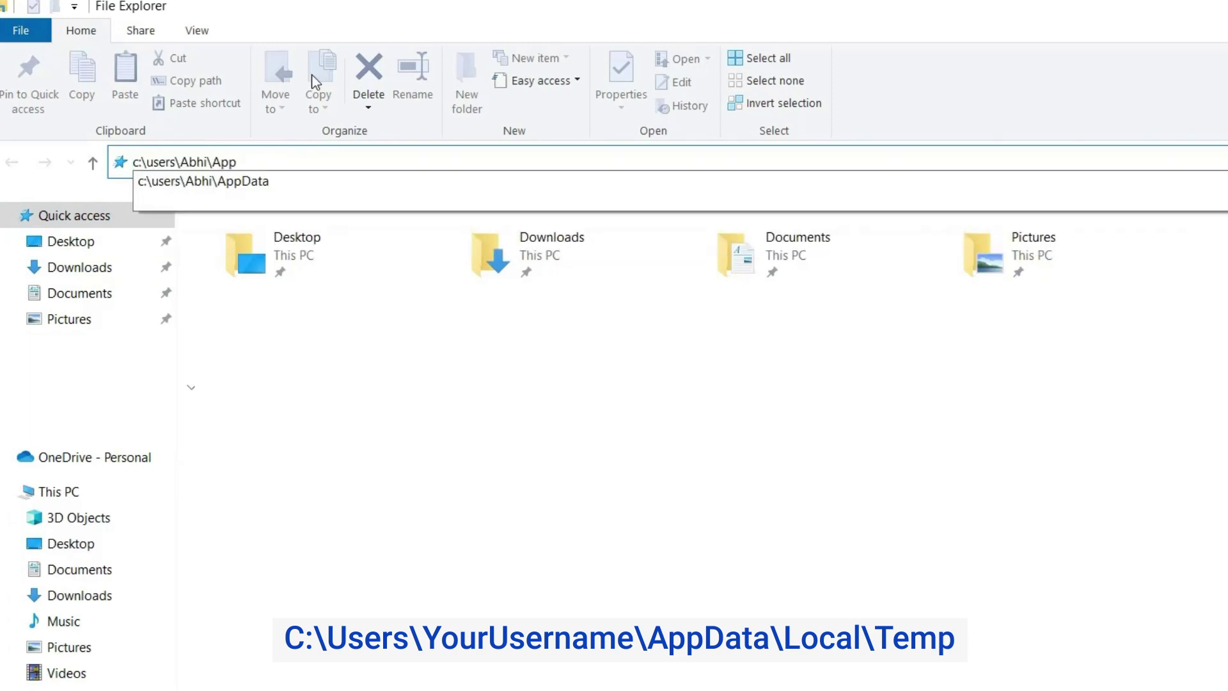
{"action": "left_click", "coordinate": [294, 184]}
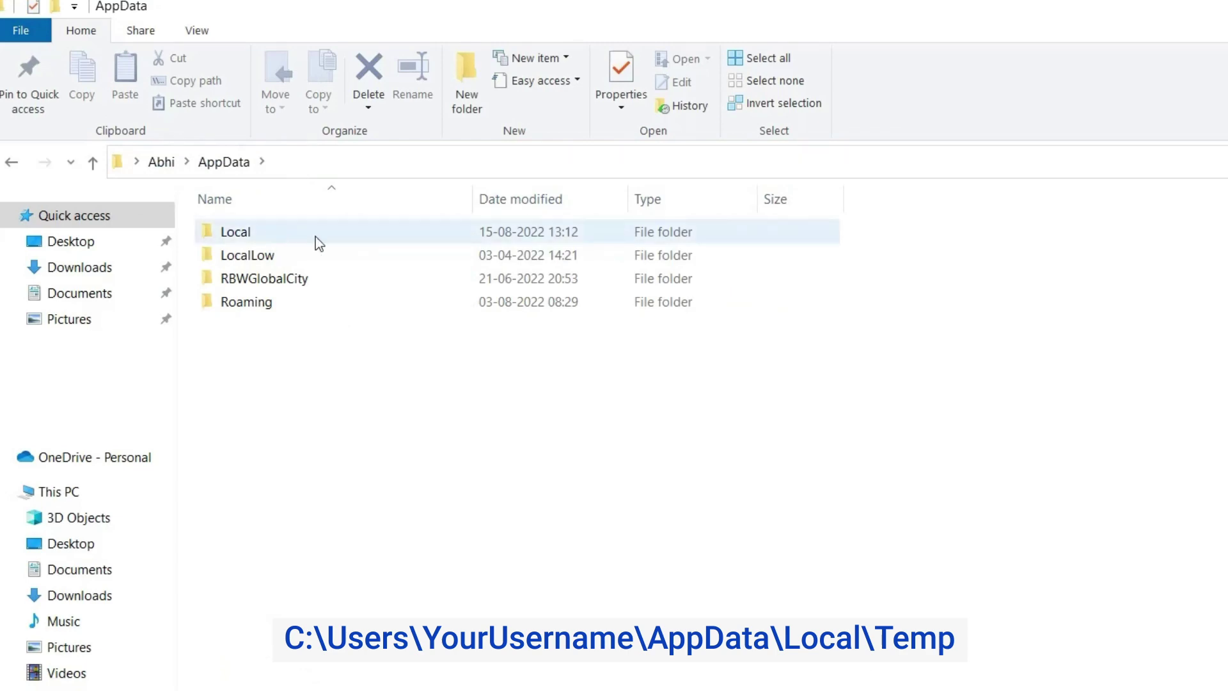
{"action": "double_click", "coordinate": [298, 236]}
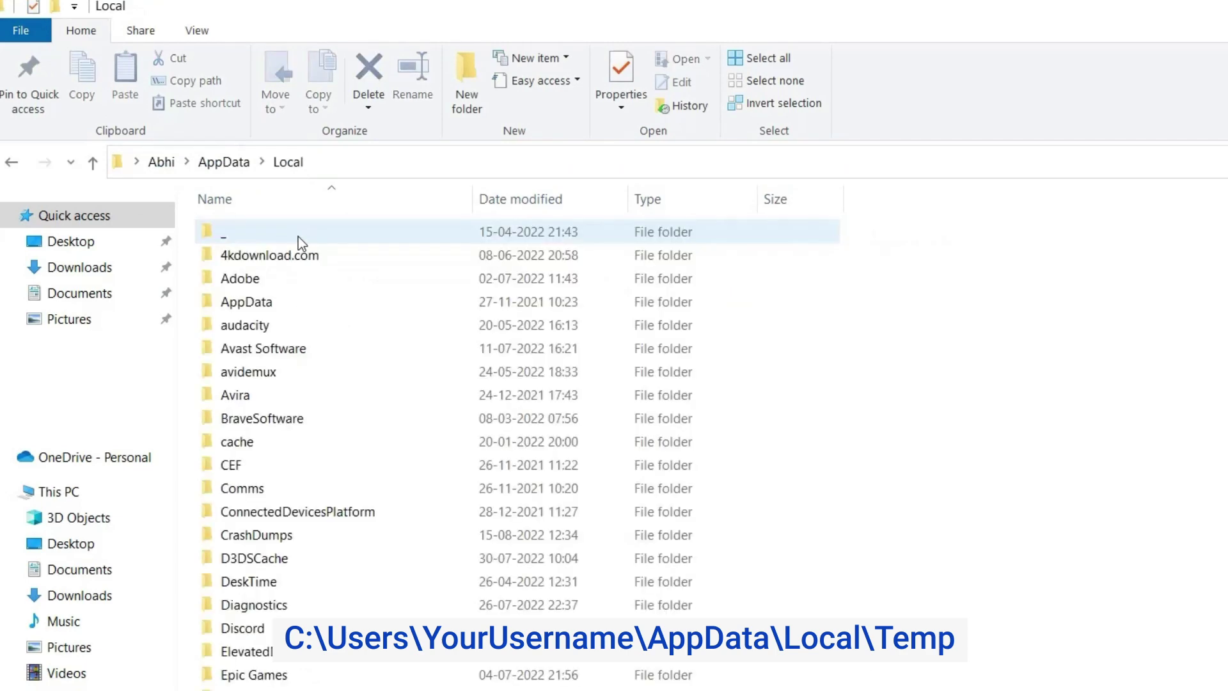
{"action": "scroll", "coordinate": [298, 236], "scroll_direction": "down", "scroll_amount": 7}
{"action": "scroll", "coordinate": [313, 668], "scroll_direction": "down", "scroll_amount": 3}
{"action": "double_click", "coordinate": [234, 584]}
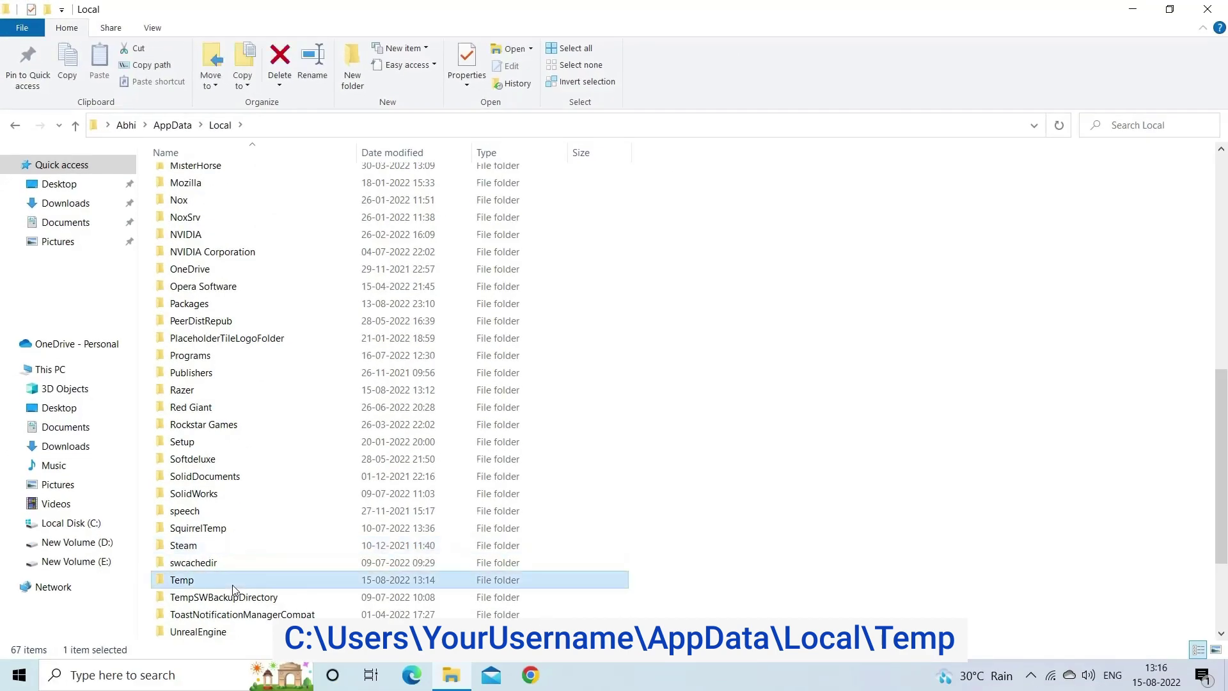
{"action": "scroll", "coordinate": [254, 568], "scroll_direction": "down", "scroll_amount": 10}
Step: Open %temp% from Run, select all 1,917 items and delete them
{"action": "key", "text": "super+r"}
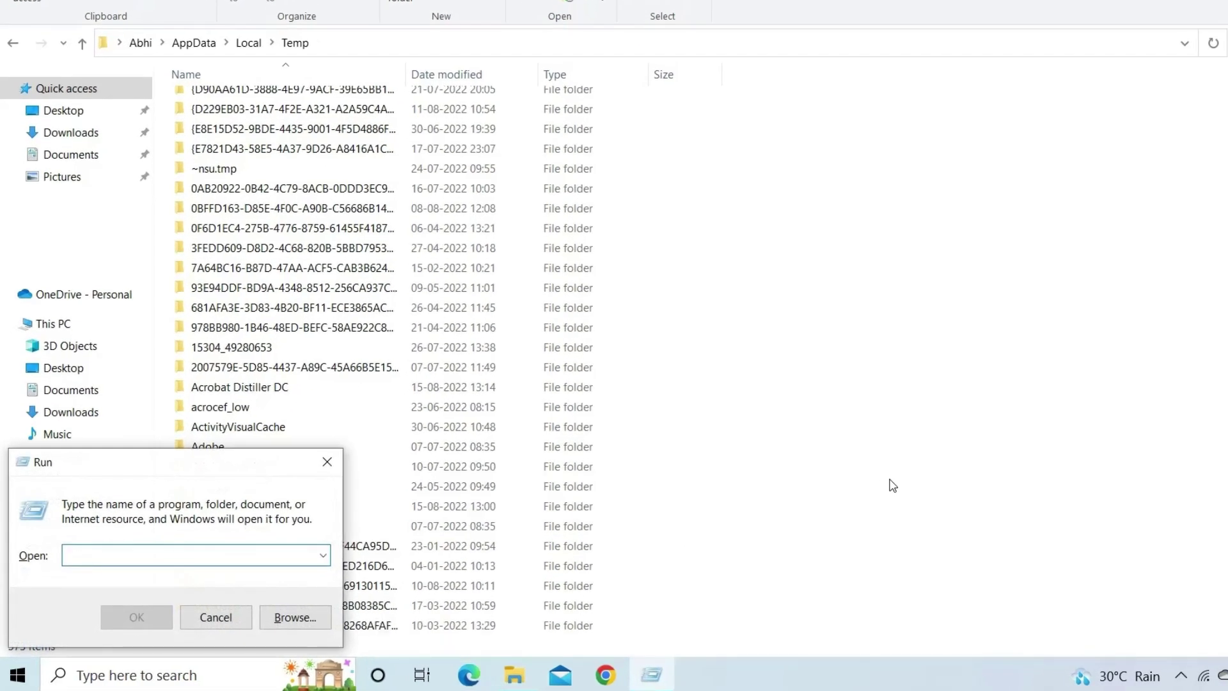
{"action": "type", "text": "%temp%"}
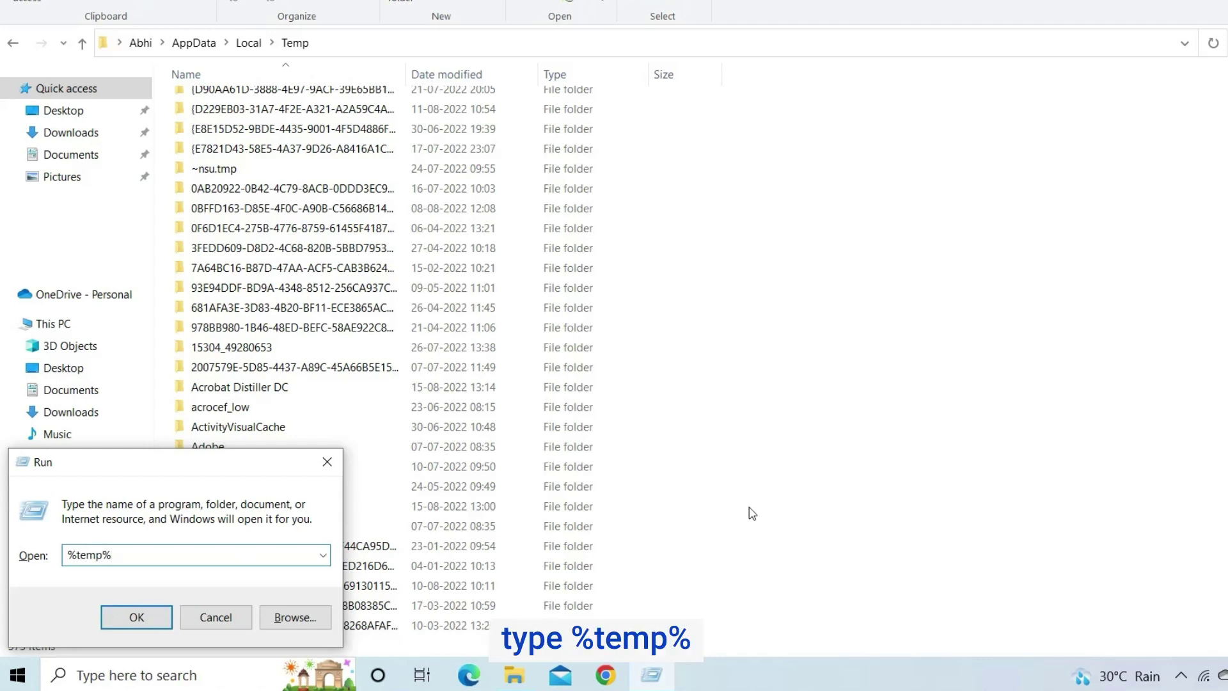
{"action": "key", "text": "Return"}
{"action": "key", "text": "ctrl+a"}
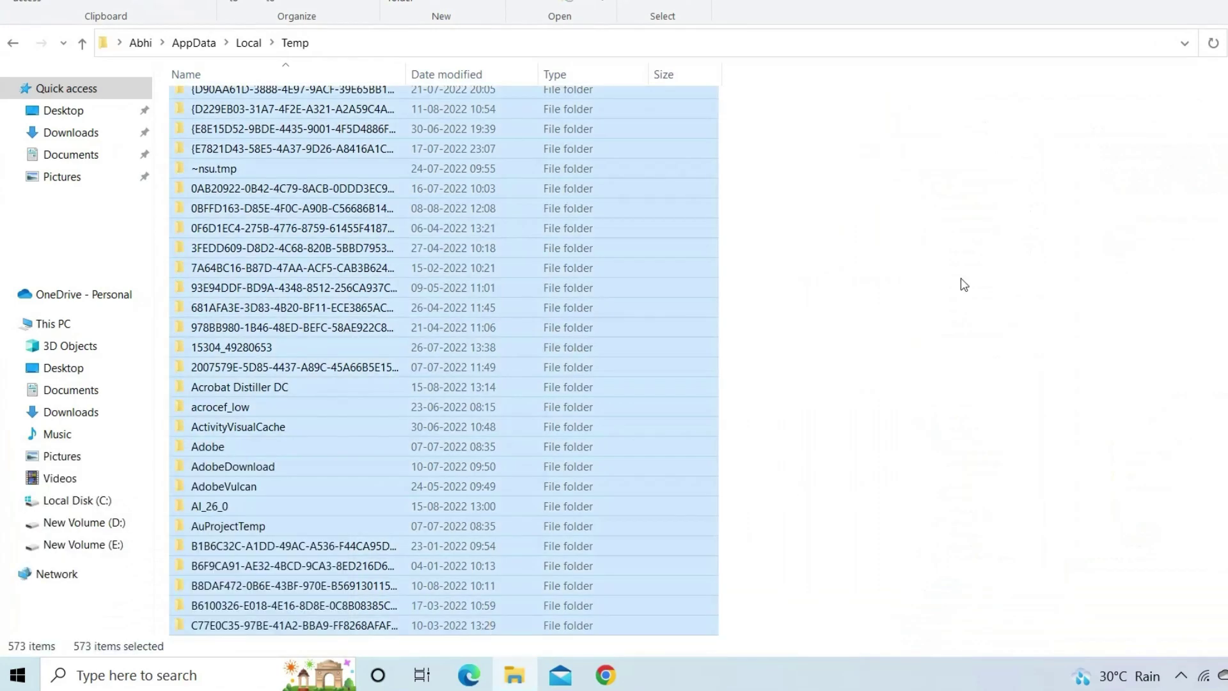
{"action": "right_click", "coordinate": [639, 262]}
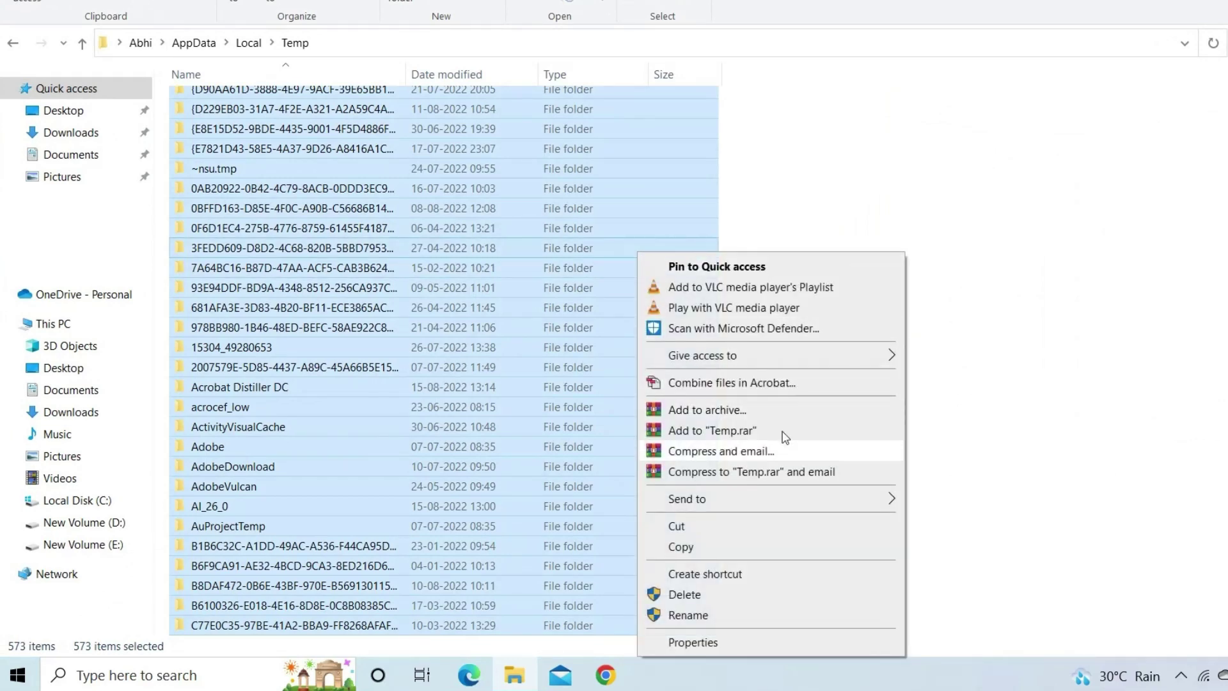
{"action": "left_click", "coordinate": [679, 595]}
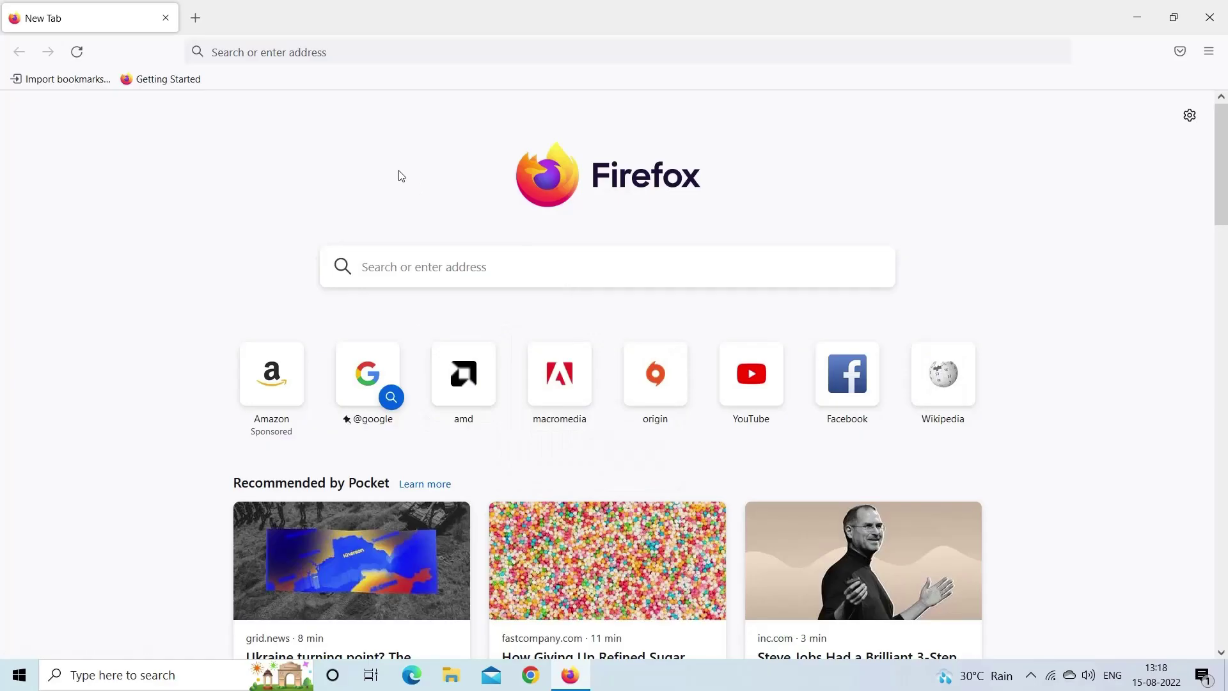
Step: Find Microsoft's .NET Framework page and download the 4.8.1 Runtime installer, ndp481-web.exe
{"action": "type", "text": ".net fra"}
{"action": "left_click", "coordinate": [275, 126]}
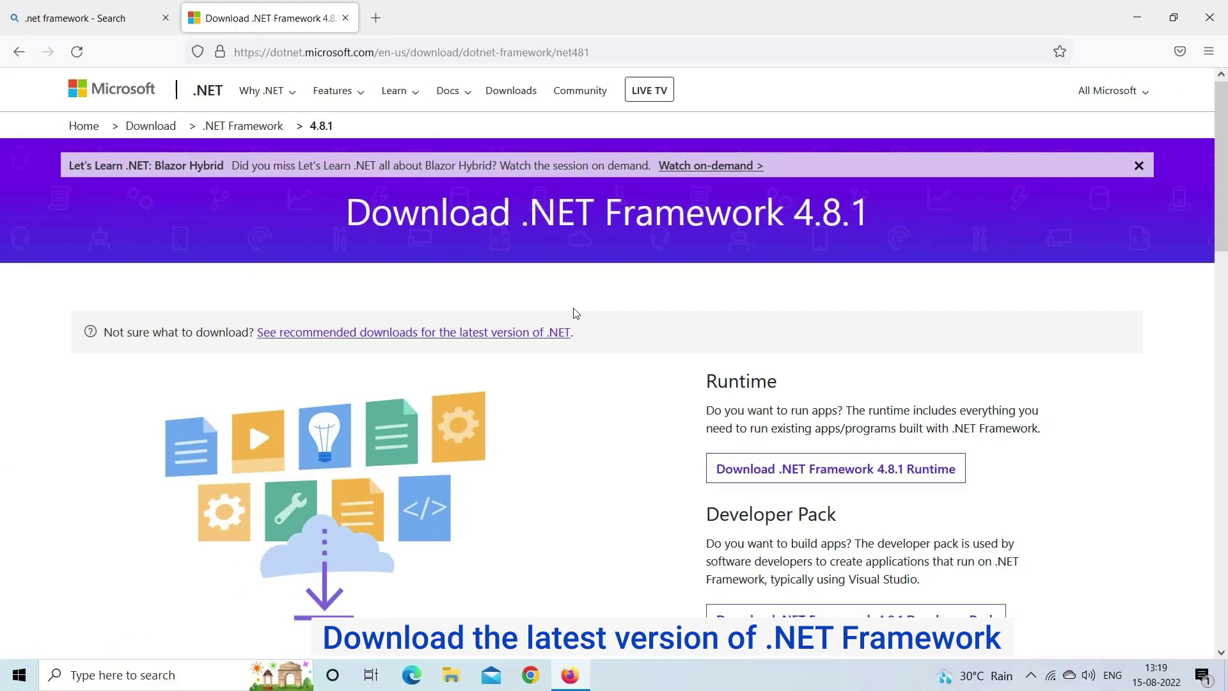
{"action": "left_click", "coordinate": [841, 473]}
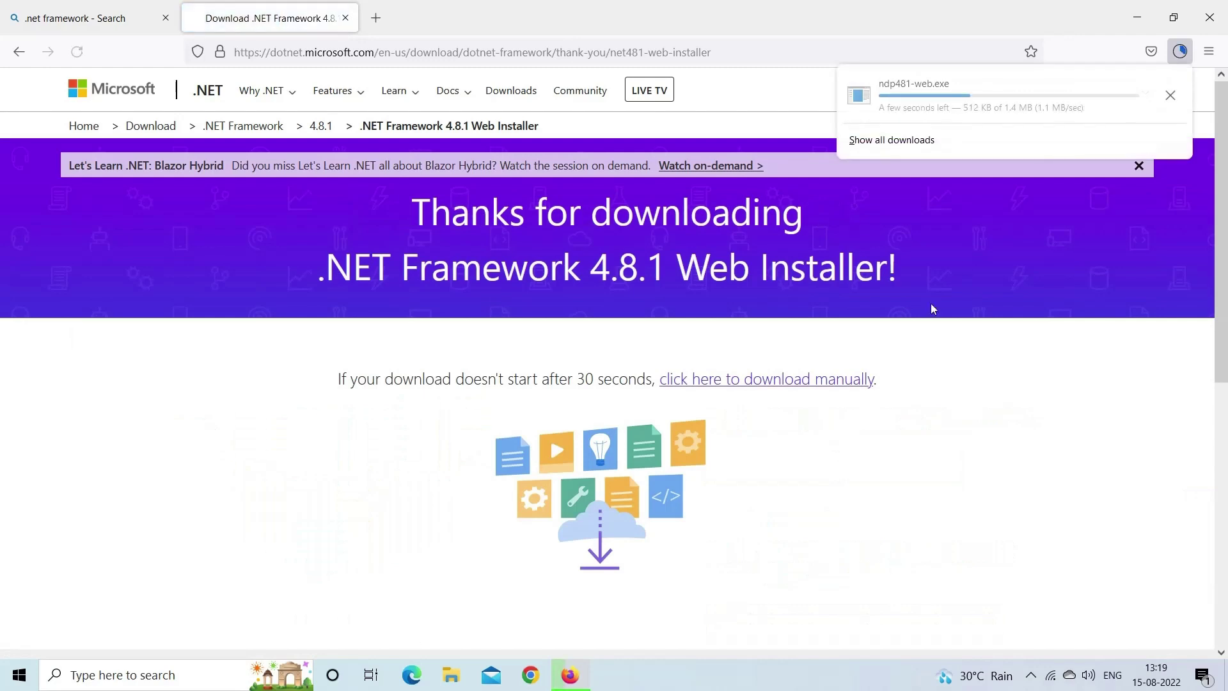
Step: Run ndp481-web.exe, accept the license terms and install .NET Framework 4.8.1
{"action": "left_click", "coordinate": [1059, 101]}
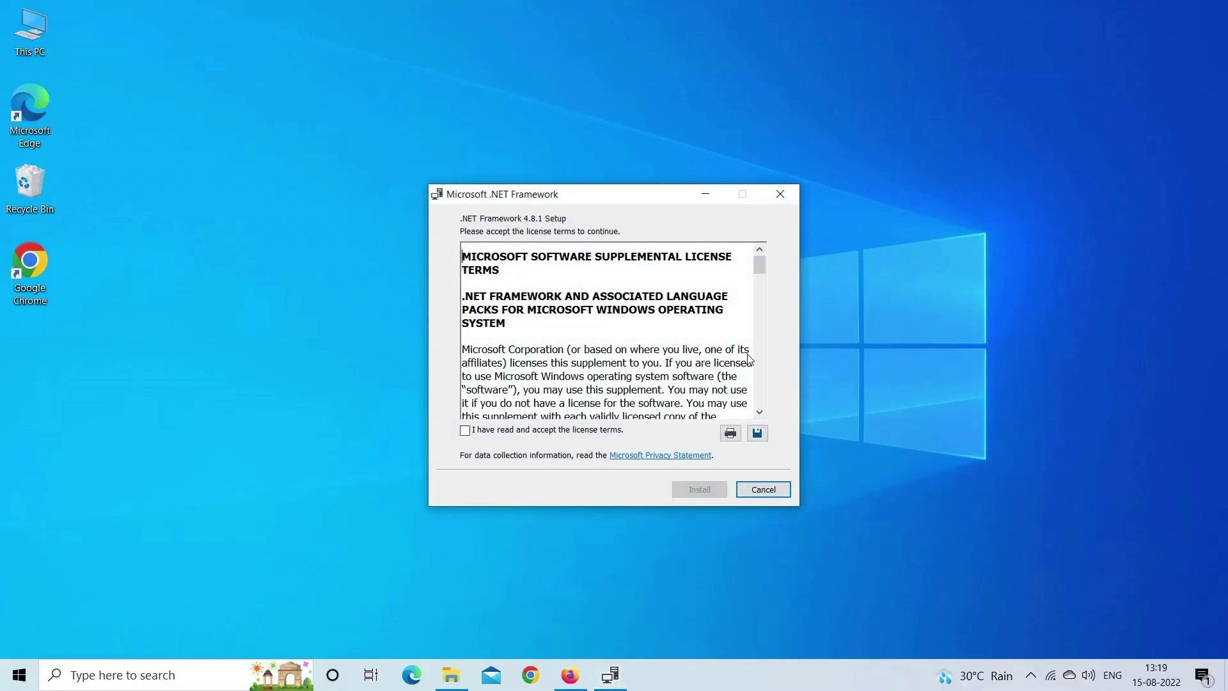
{"action": "left_click", "coordinate": [592, 433]}
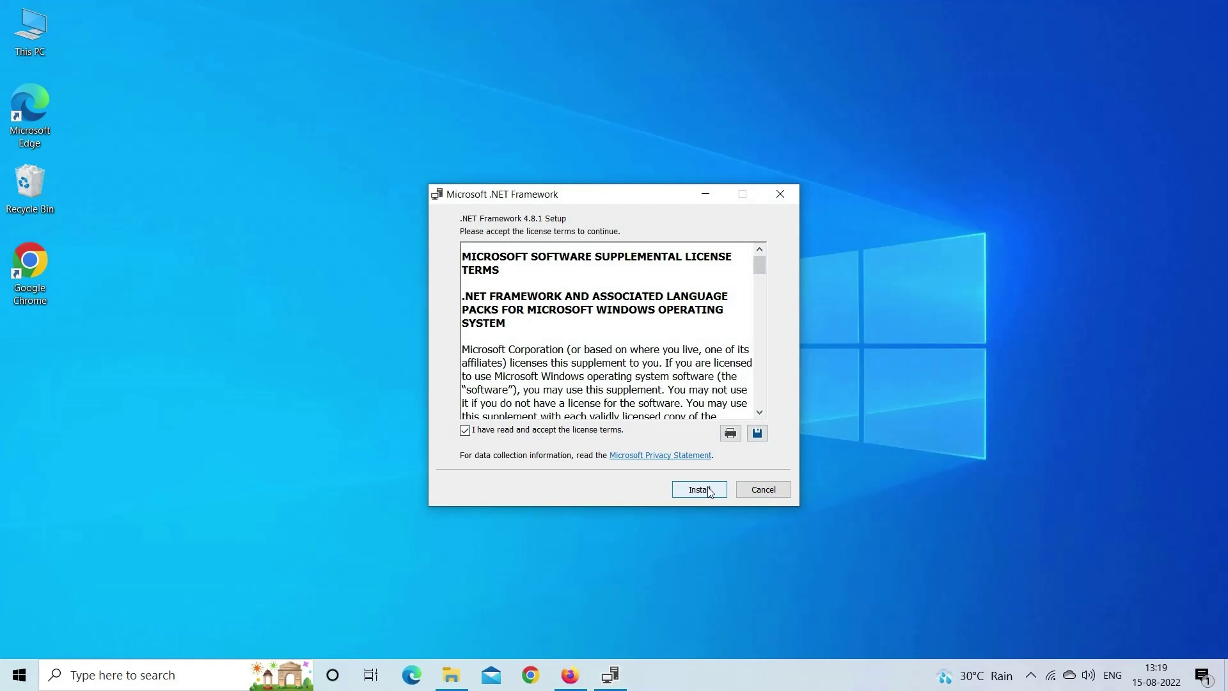
{"action": "left_click", "coordinate": [699, 489]}
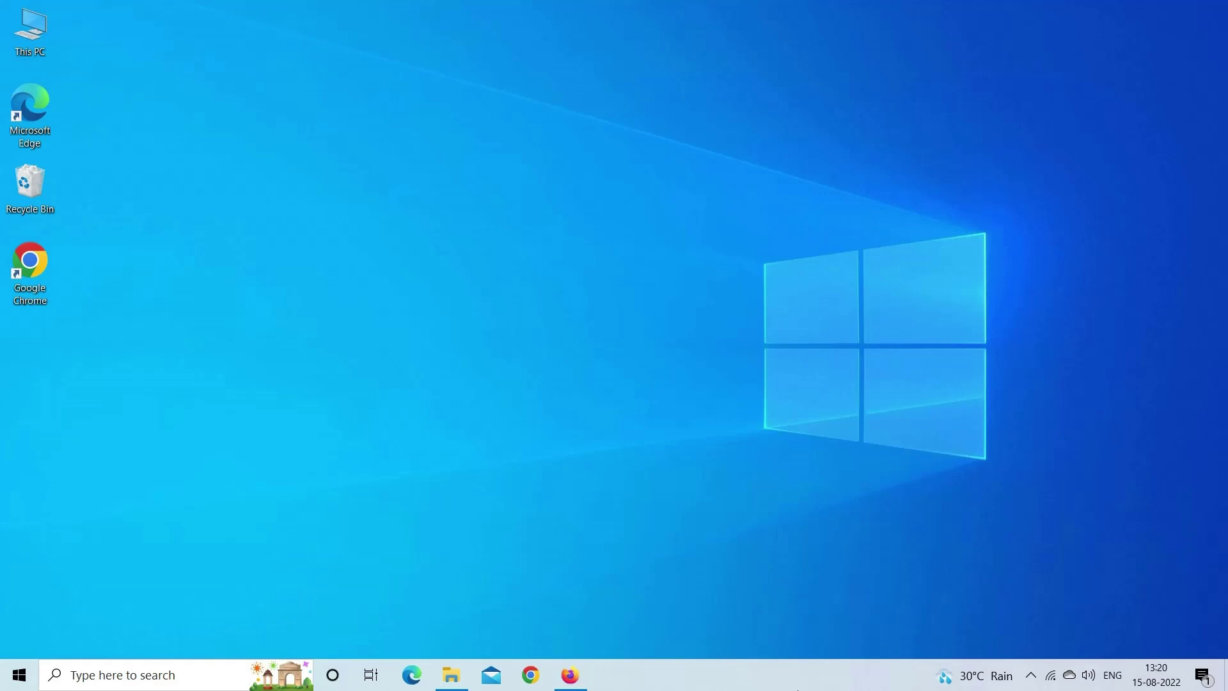
Step: Search Start for 'feature', open Apps & features and select Razer Synapse for uninstalling
{"action": "key", "text": "super"}
{"action": "type", "text": "fea"}
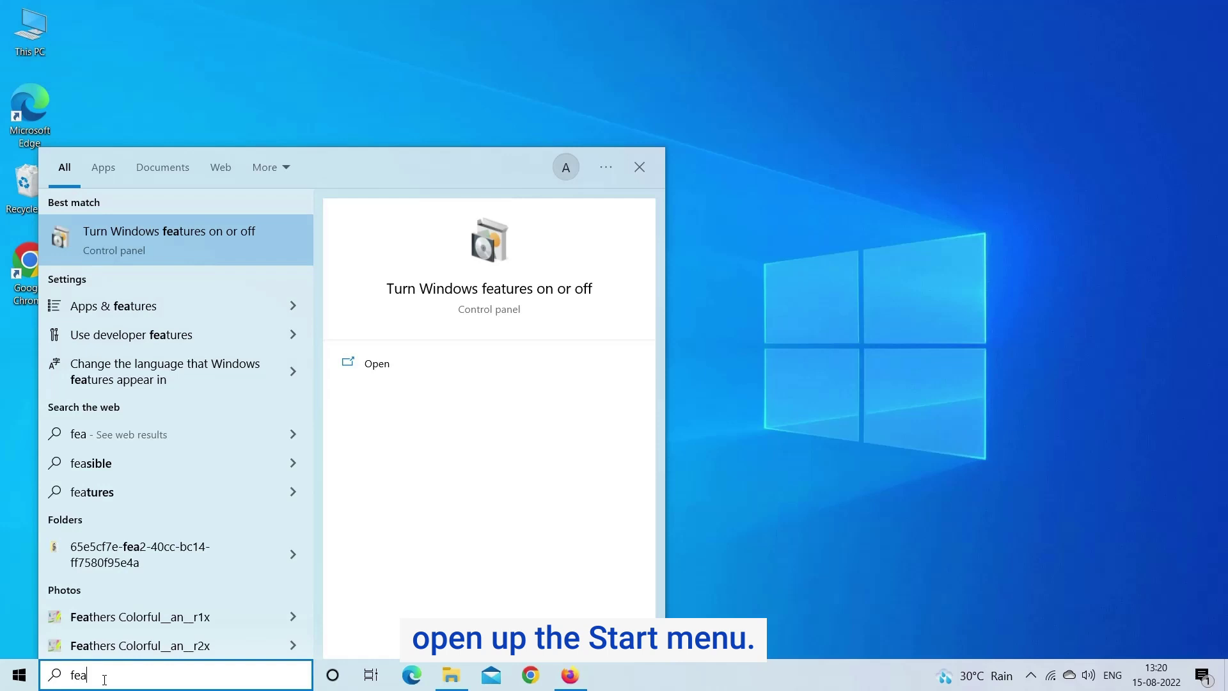
{"action": "type", "text": "ture"}
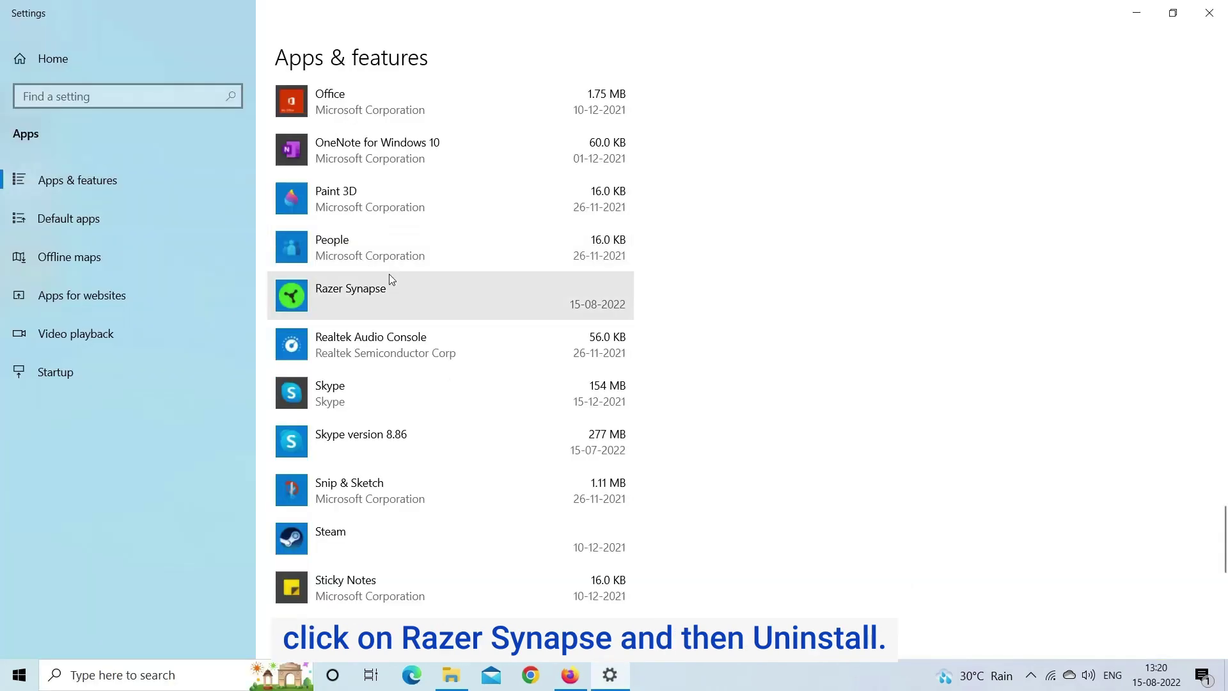
{"action": "left_click", "coordinate": [439, 302]}
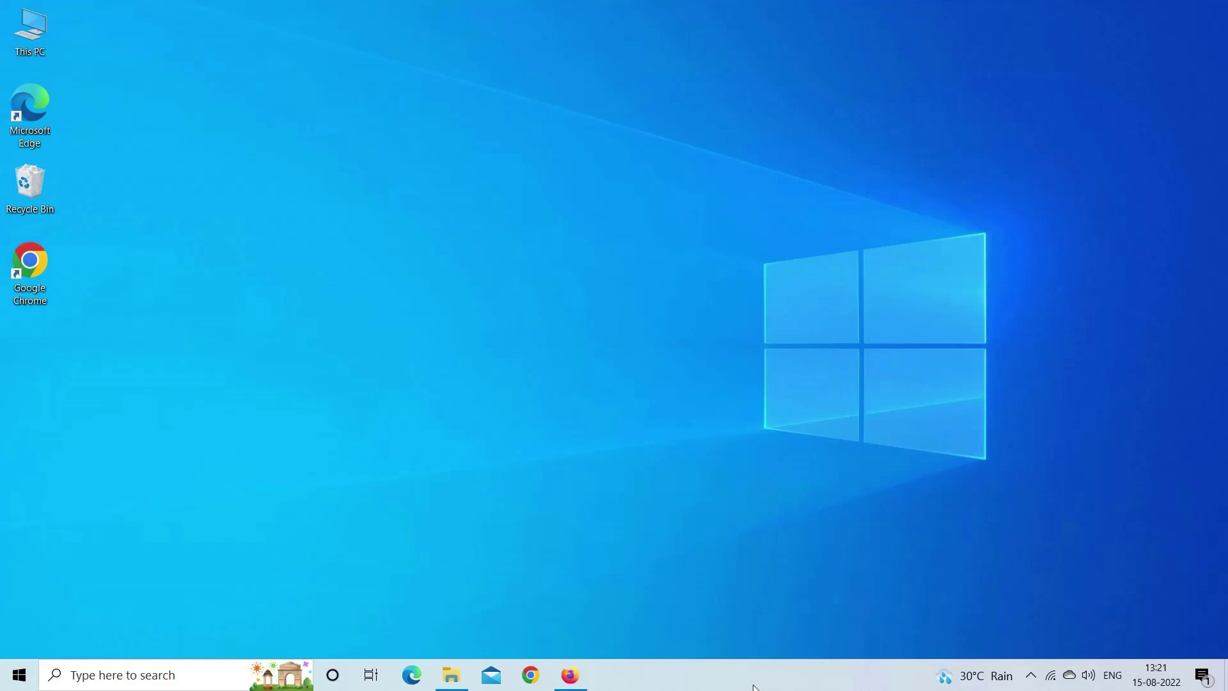
Step: Search 'razer synapse 3' in Firefox and open a result in a new tab
{"action": "left_click", "coordinate": [570, 675]}
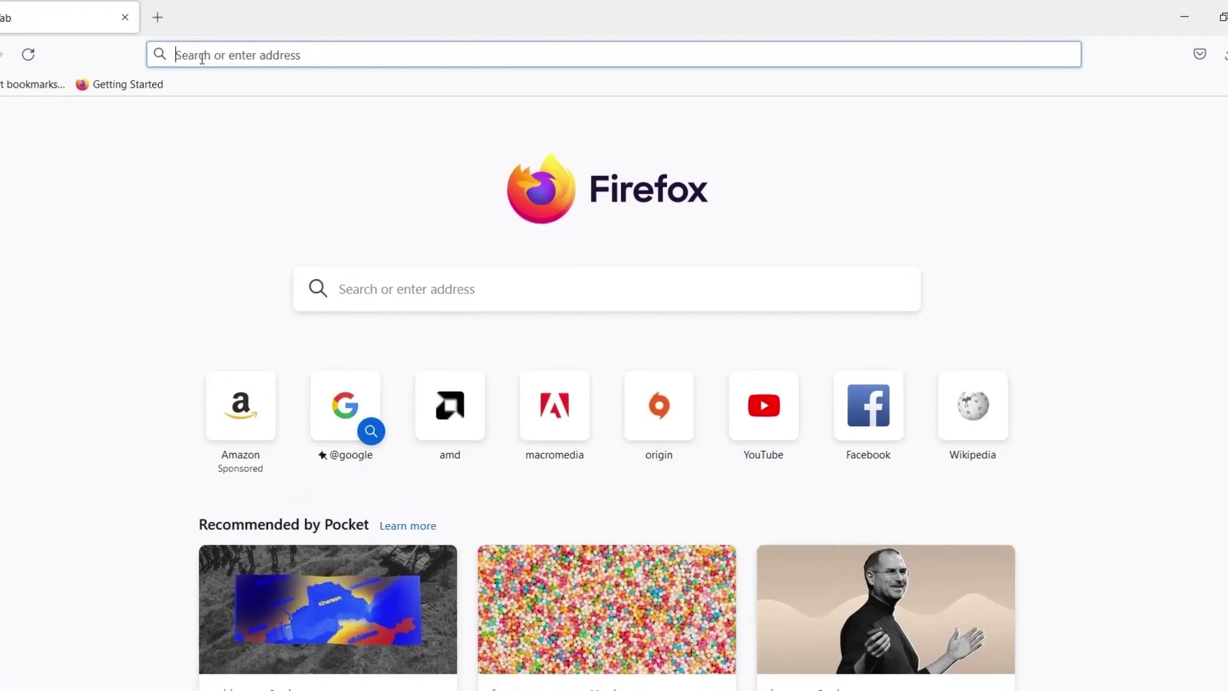
{"action": "type", "text": "razer synapse 3"}
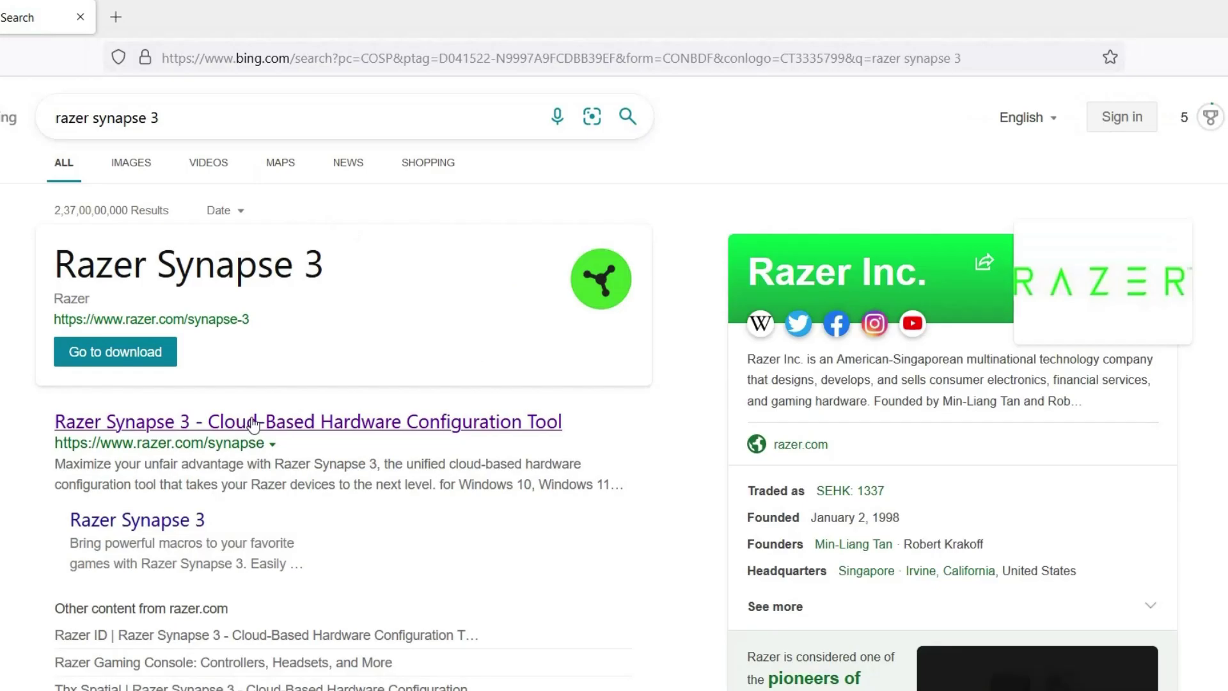
{"action": "left_click", "coordinate": [283, 391]}
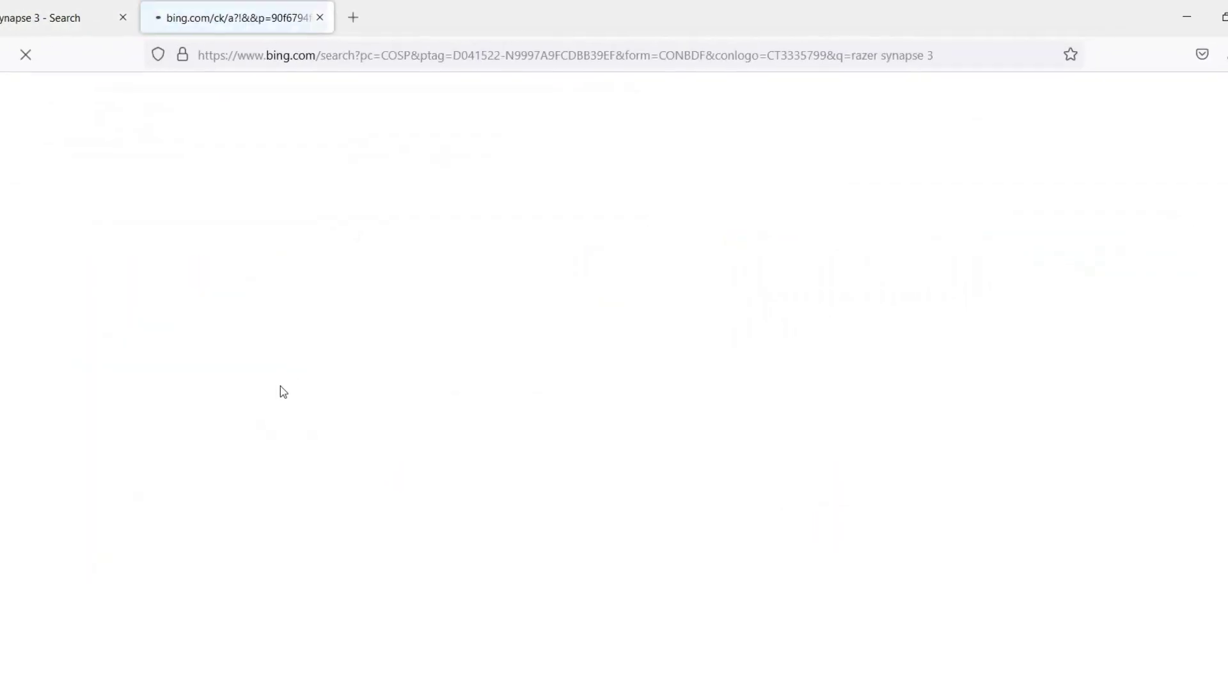